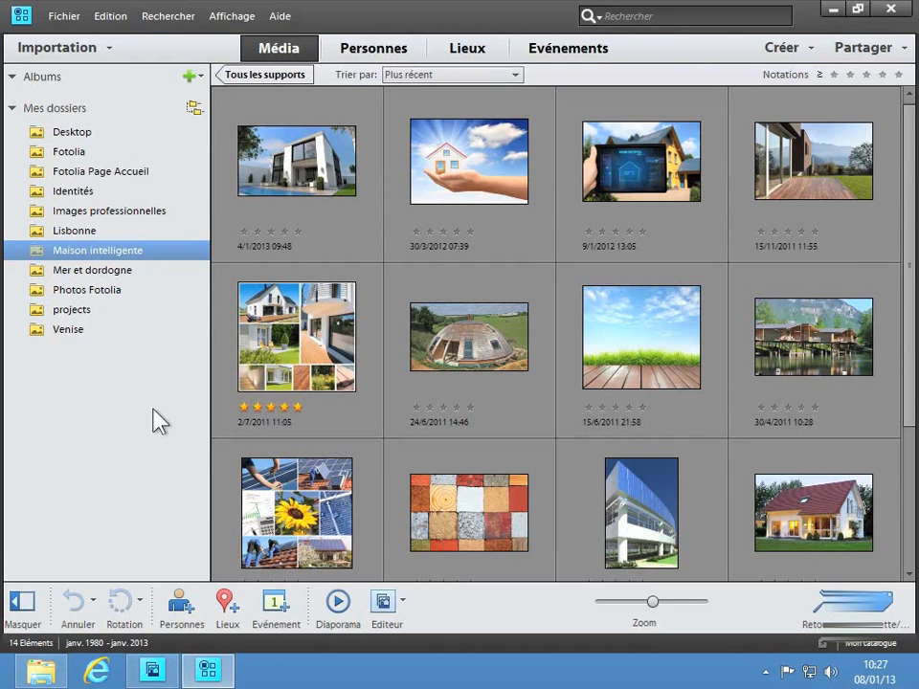
# Step: Create a new catalogue named "Ma musique" with the free music imported into it
pyautogui.click(55, 19)
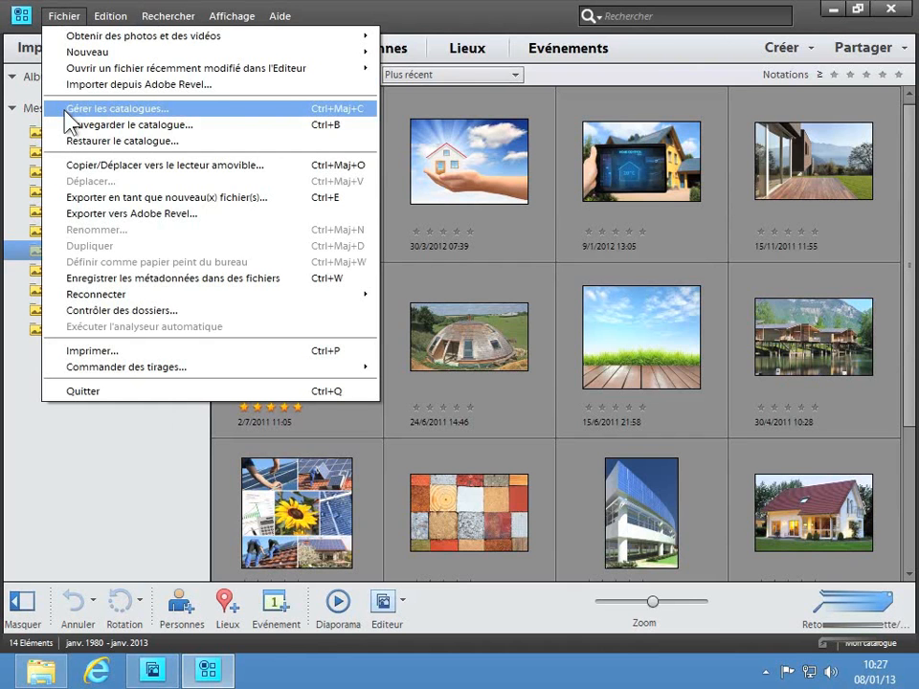
pyautogui.click(289, 108)
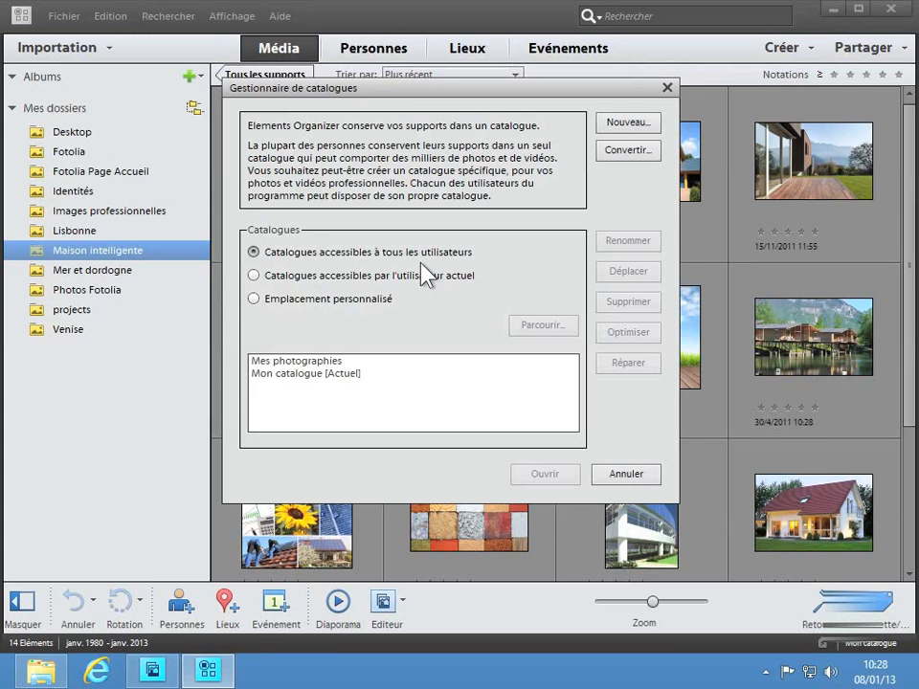
pyautogui.click(621, 123)
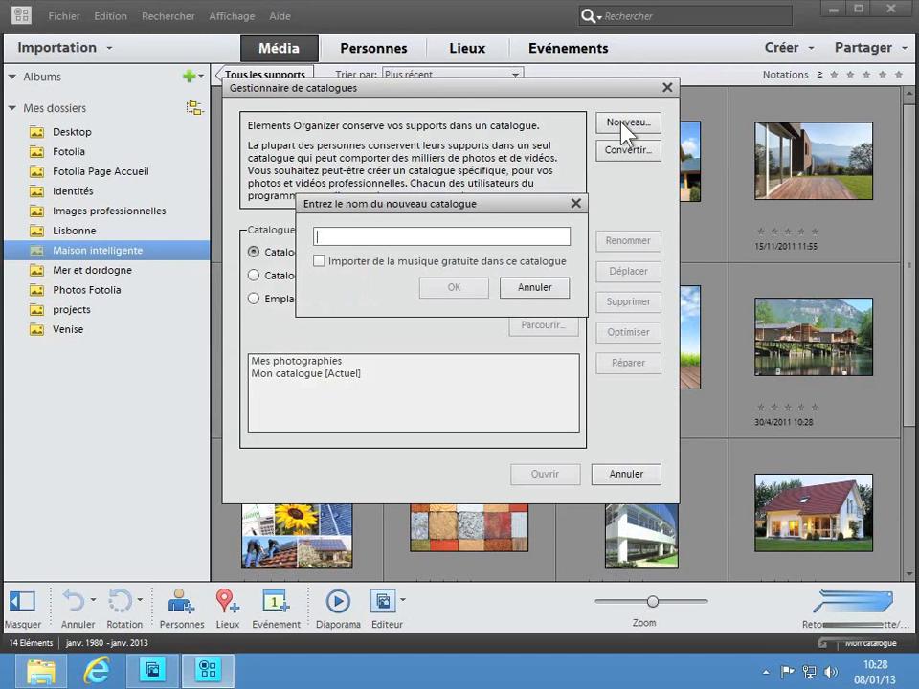
pyautogui.write('Ma musi')
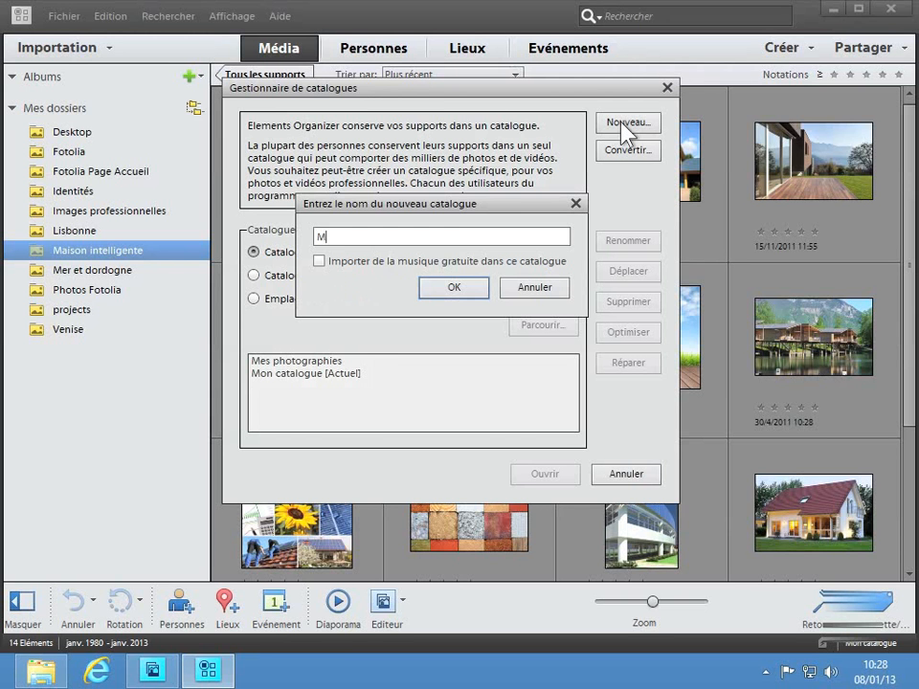
pyautogui.write('que')
pyautogui.click(453, 292)
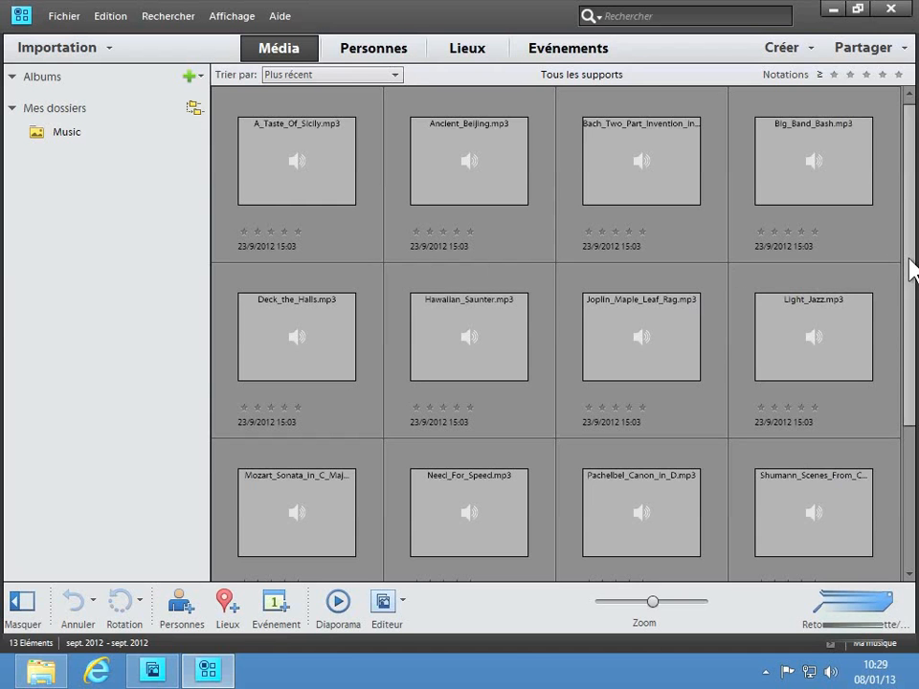
# Step: Listen to Bach_Two_Part_Invention_in_C_Major.mp3 in the media player, then stop playback and close the player
pyautogui.moveTo(911, 267)
pyautogui.mouseDown()
pyautogui.moveTo(906, 417)
pyautogui.moveTo(908, 248)
pyautogui.mouseUp()
pyautogui.doubleClick(654, 199)
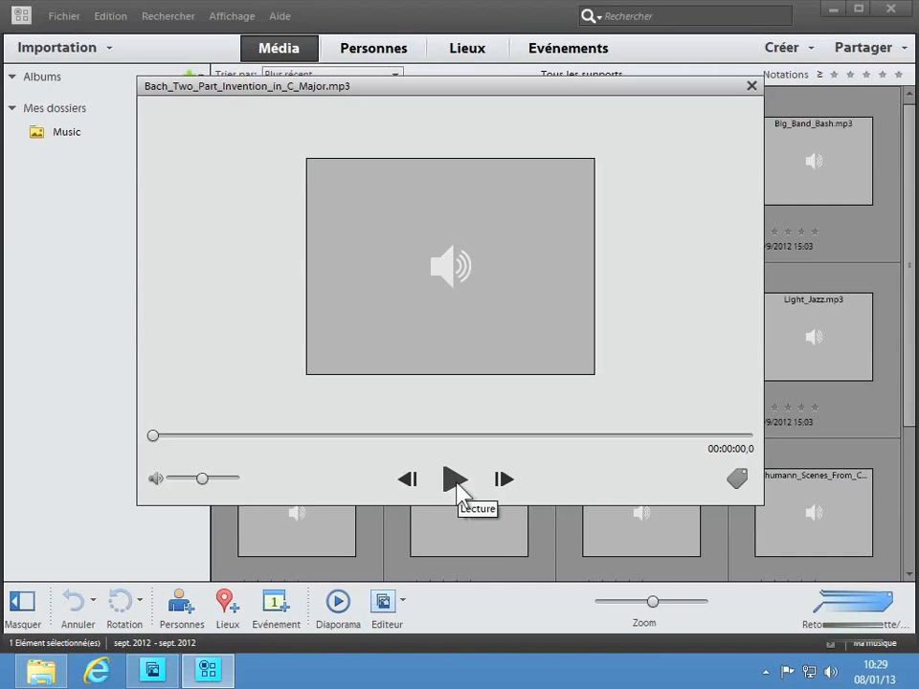
pyautogui.click(456, 480)
pyautogui.click(456, 482)
pyautogui.click(751, 86)
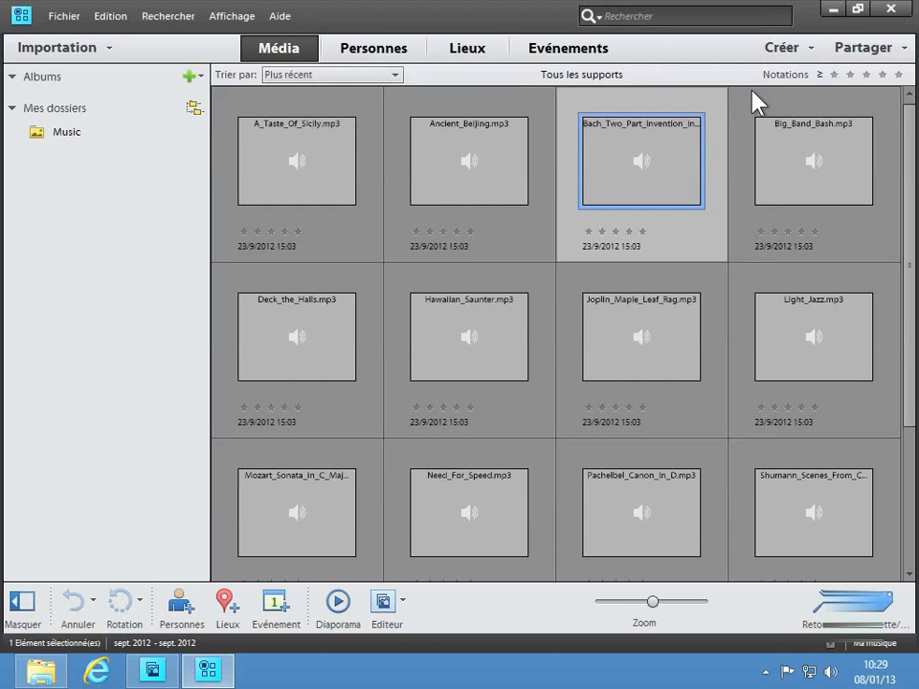
# Step: Start importing media from files and folders, and open the Divers folder located on the desktop
pyautogui.click(68, 21)
pyautogui.moveTo(244, 36)
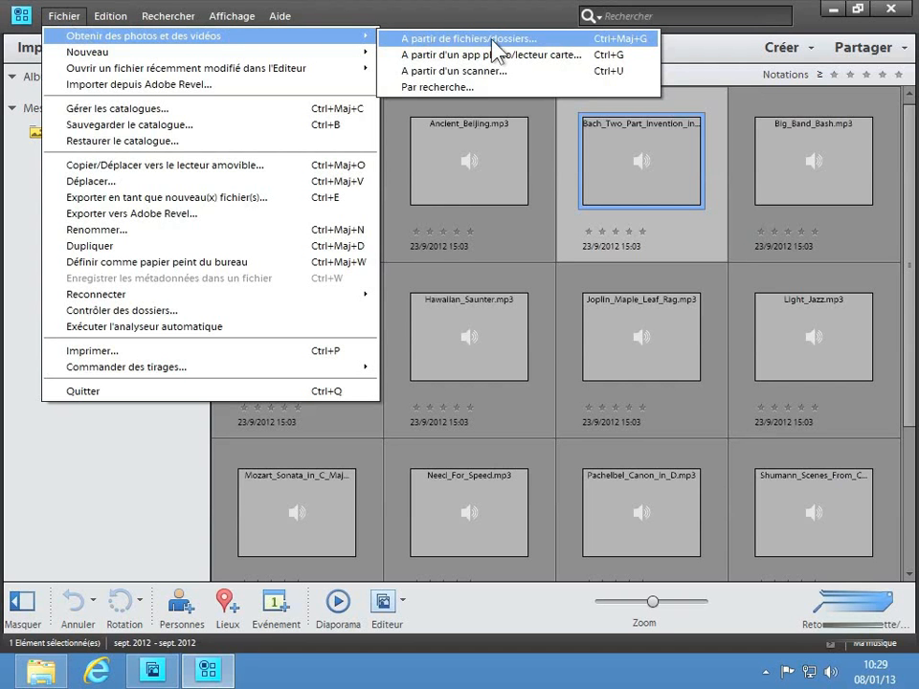
pyautogui.click(581, 40)
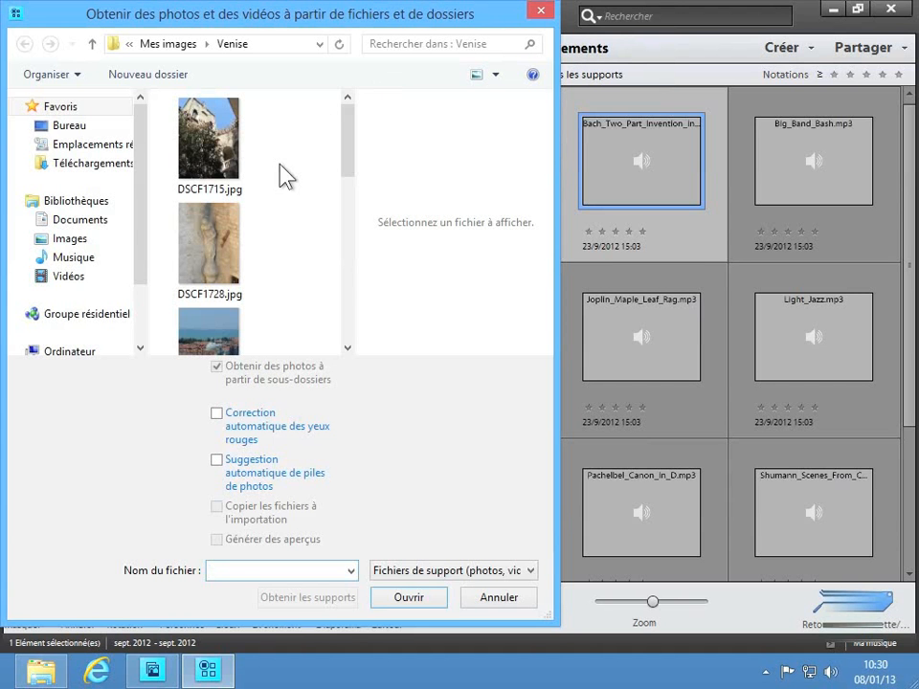
pyautogui.click(69, 127)
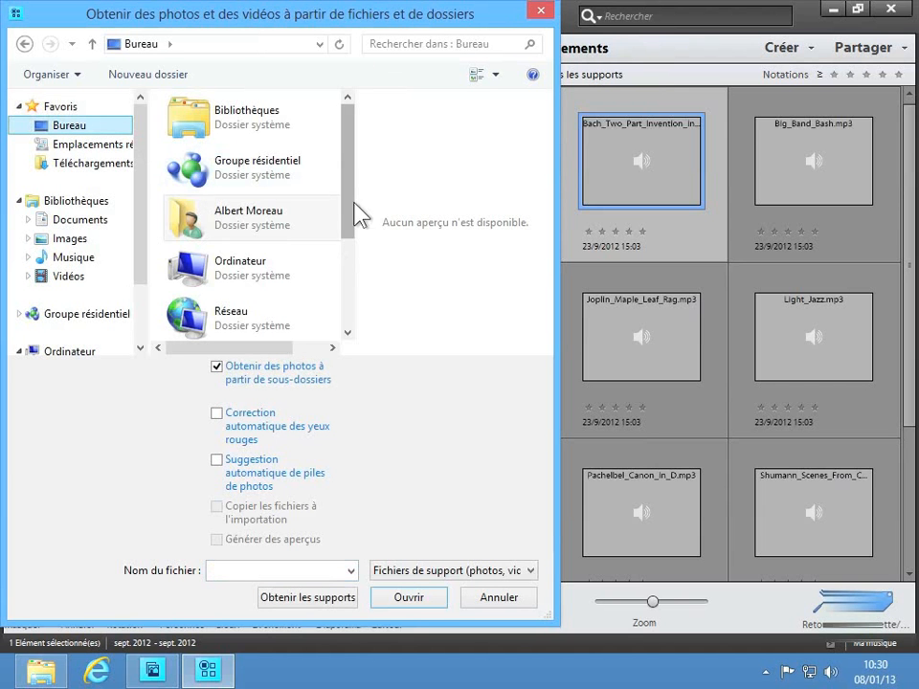
pyautogui.moveTo(349, 215); pyautogui.dragTo(348, 321)
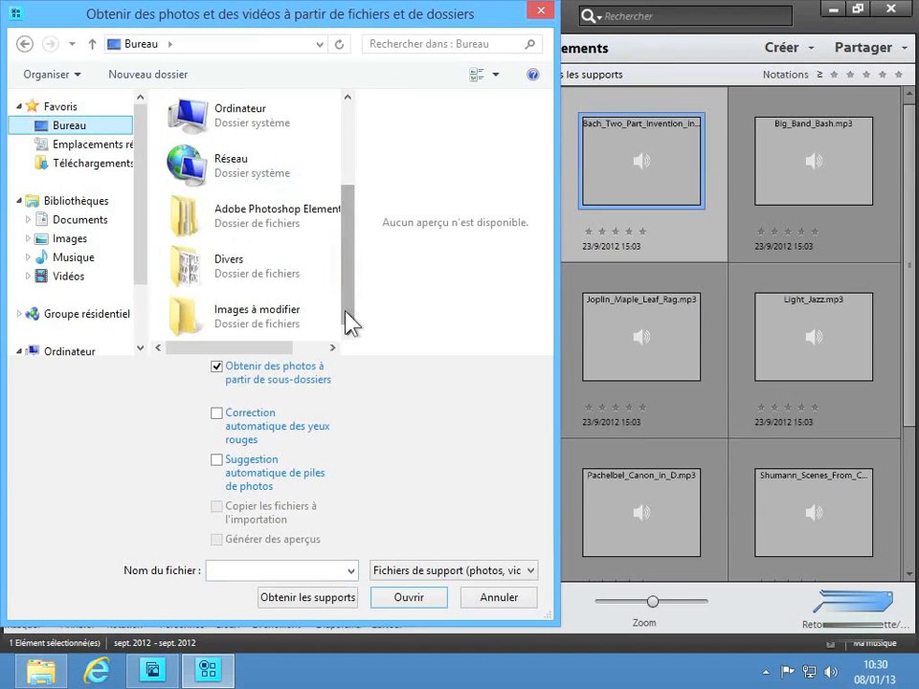
pyautogui.doubleClick(277, 275)
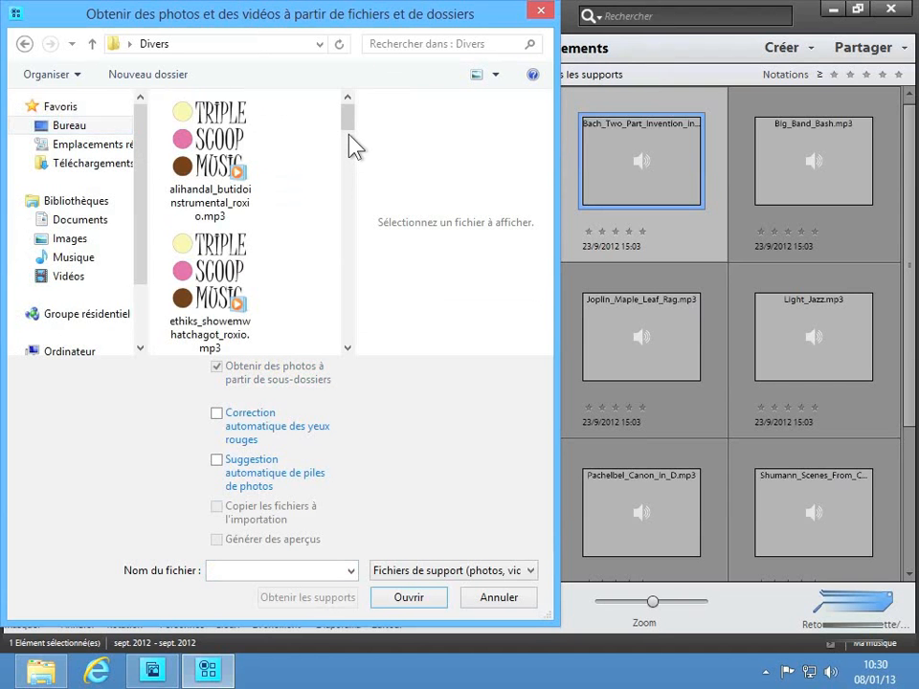
pyautogui.scroll(-2, 331, 147)
pyautogui.moveTo(362, 137)
pyautogui.mouseDown()
pyautogui.moveTo(344, 133)
pyautogui.moveTo(352, 119)
pyautogui.mouseUp()
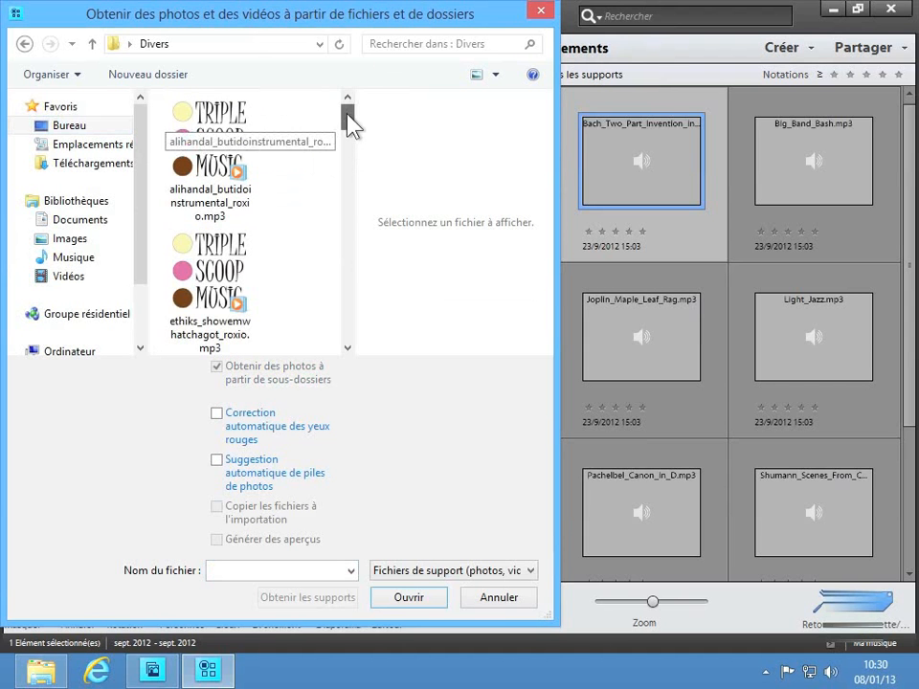
pyautogui.click(235, 153)
pyautogui.keyDown('ctrl'); pyautogui.click(210, 277); pyautogui.keyUp('ctrl')
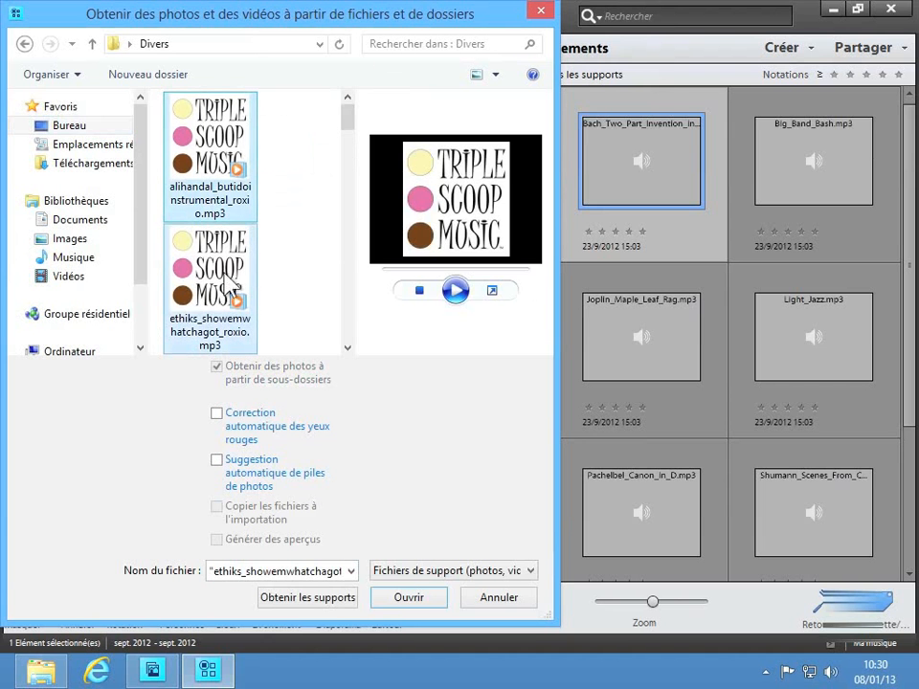
# Step: Import the MP3 files from the gooding_nowvsnow track through royashen_snapshotinstrumental_roxio.mp3, and return to the full media view
pyautogui.moveTo(348, 125); pyautogui.dragTo(335, 340)
pyautogui.click(230, 192)
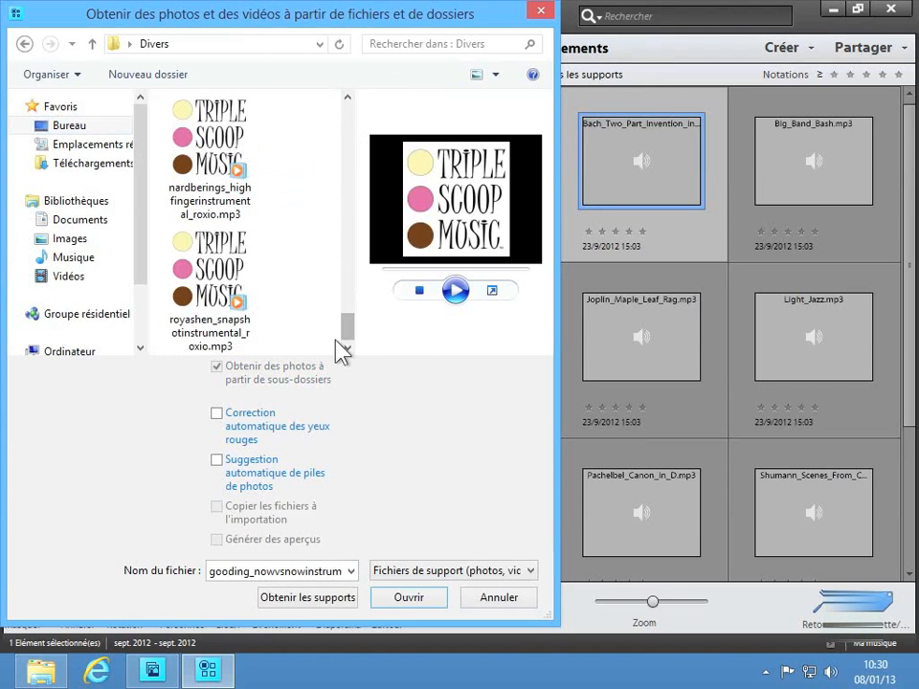
pyautogui.keyDown('shift'); pyautogui.click(233, 327); pyautogui.keyUp('shift')
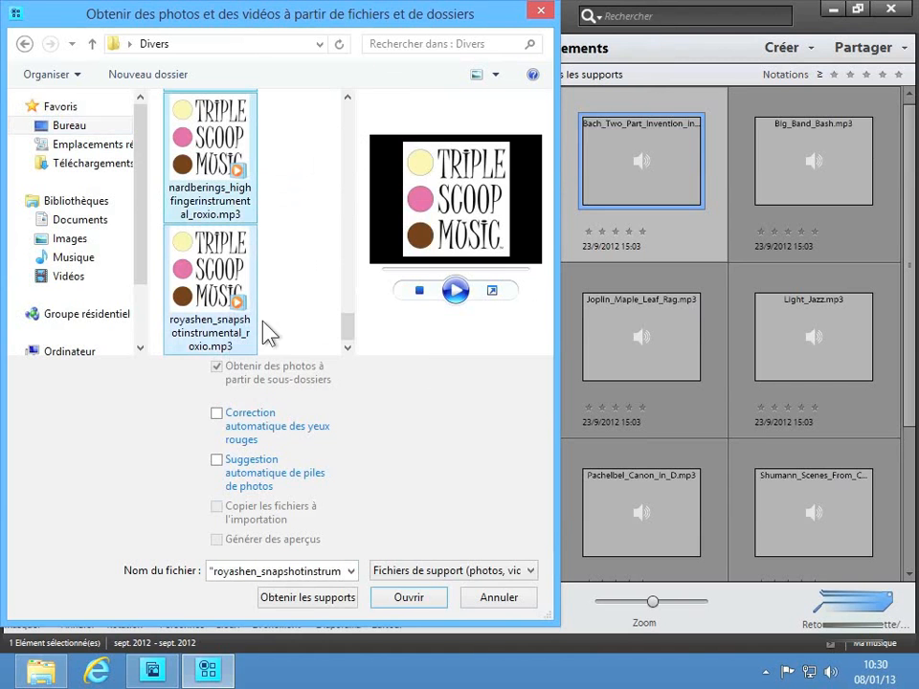
pyautogui.click(413, 599)
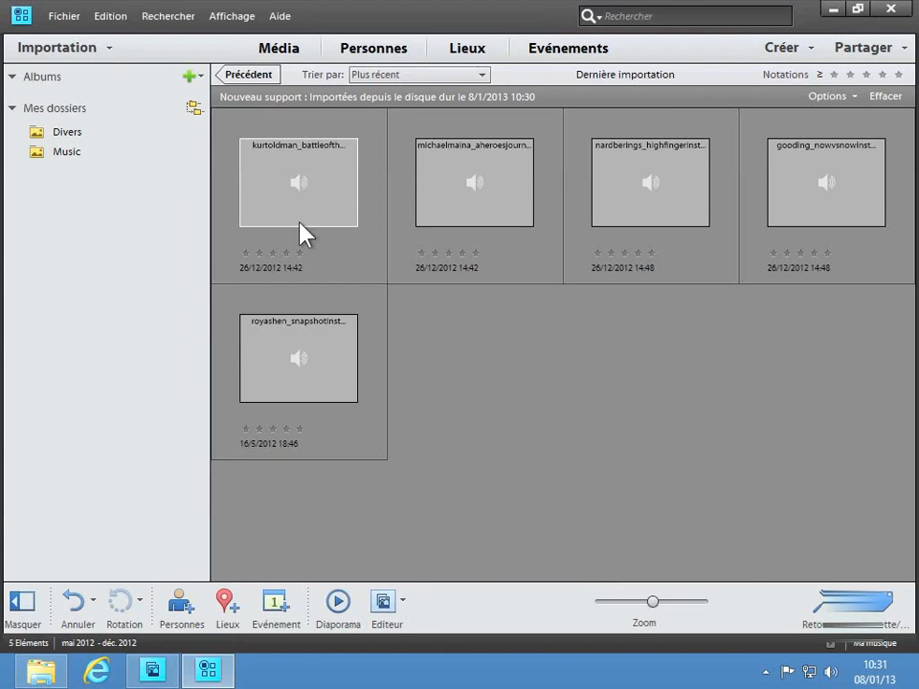
pyautogui.click(253, 77)
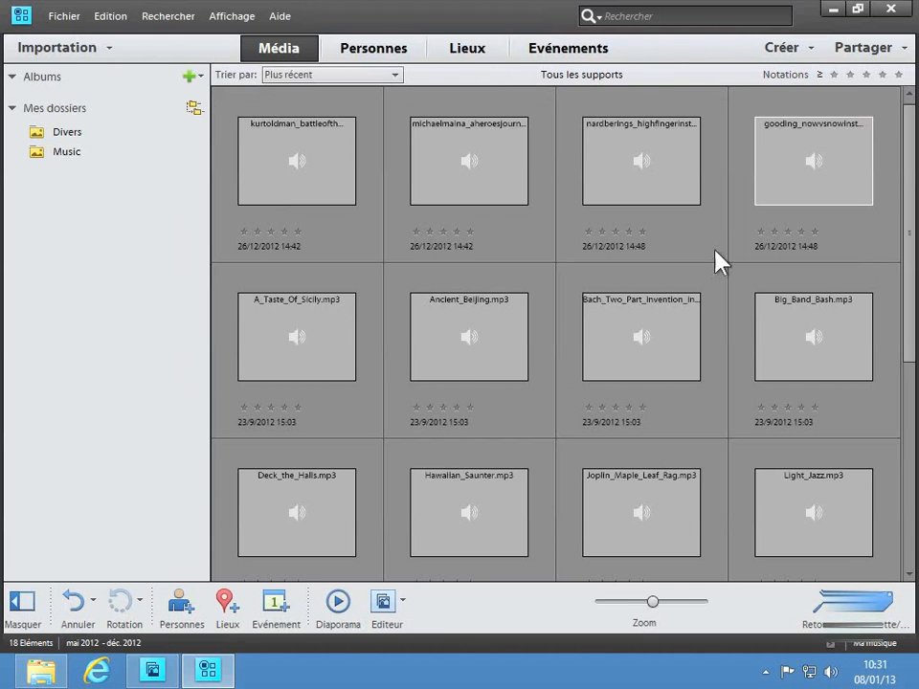
# Step: Open the "Mes photographies" catalogue from the catalogue manager
pyautogui.click(63, 19)
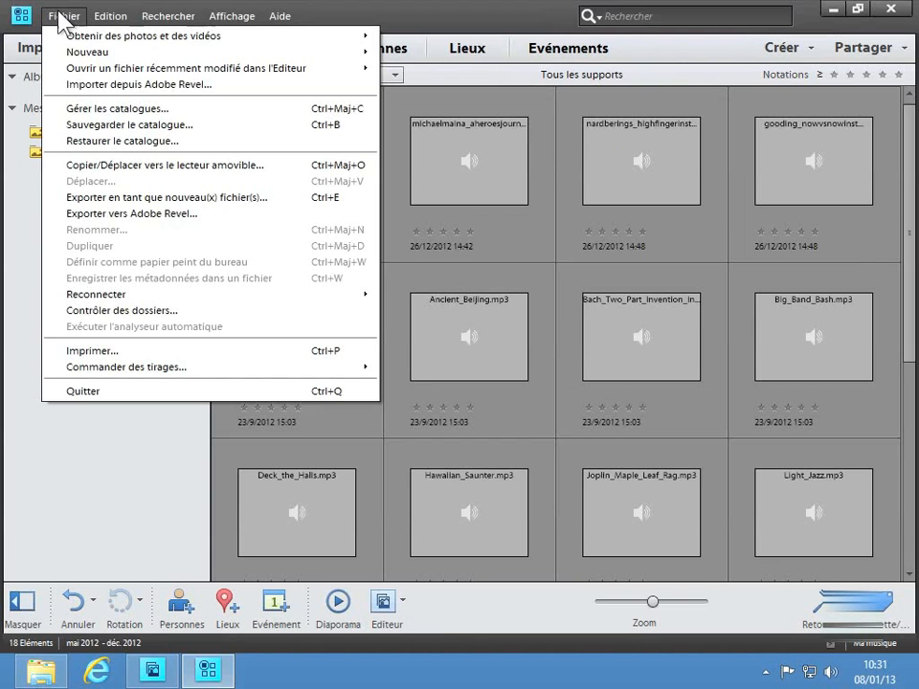
pyautogui.click(85, 111)
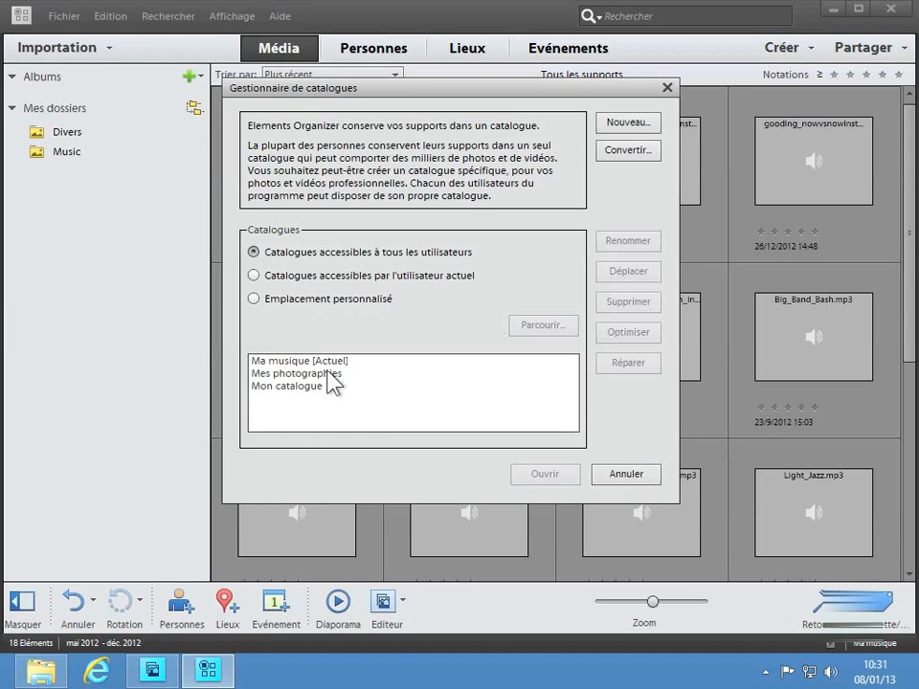
pyautogui.click(298, 372)
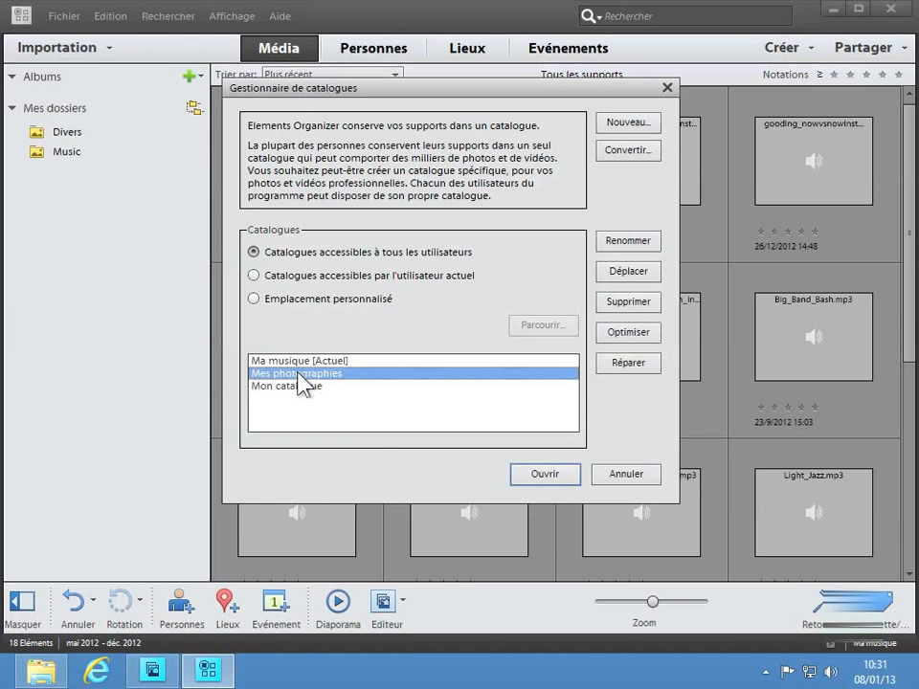
pyautogui.click(529, 474)
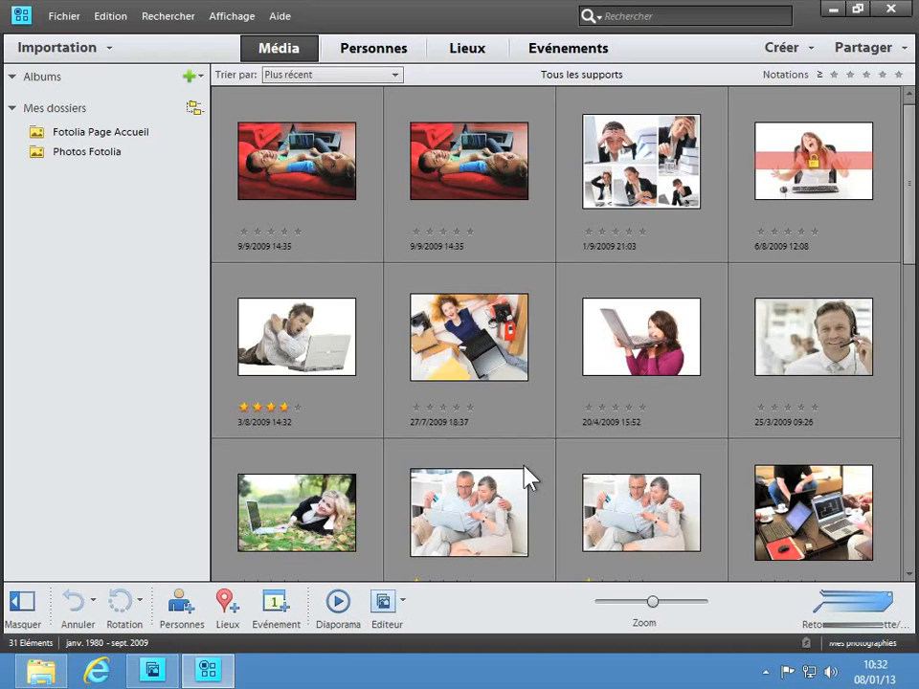
# Step: Delete the "Ma musique" catalogue in the catalogue manager, confirm the deletion and close the manager
pyautogui.click(64, 16)
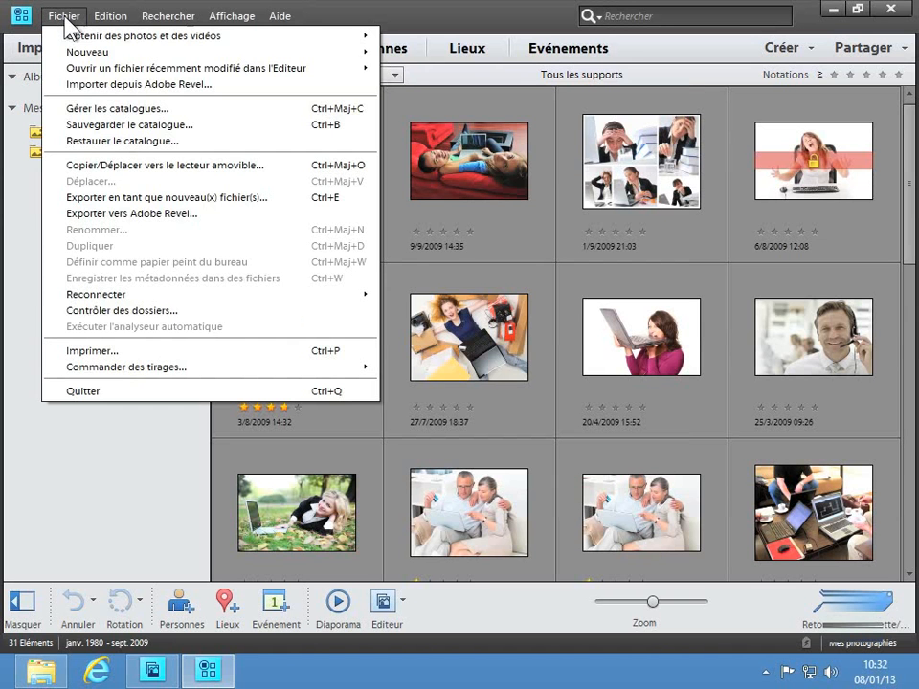
pyautogui.click(95, 114)
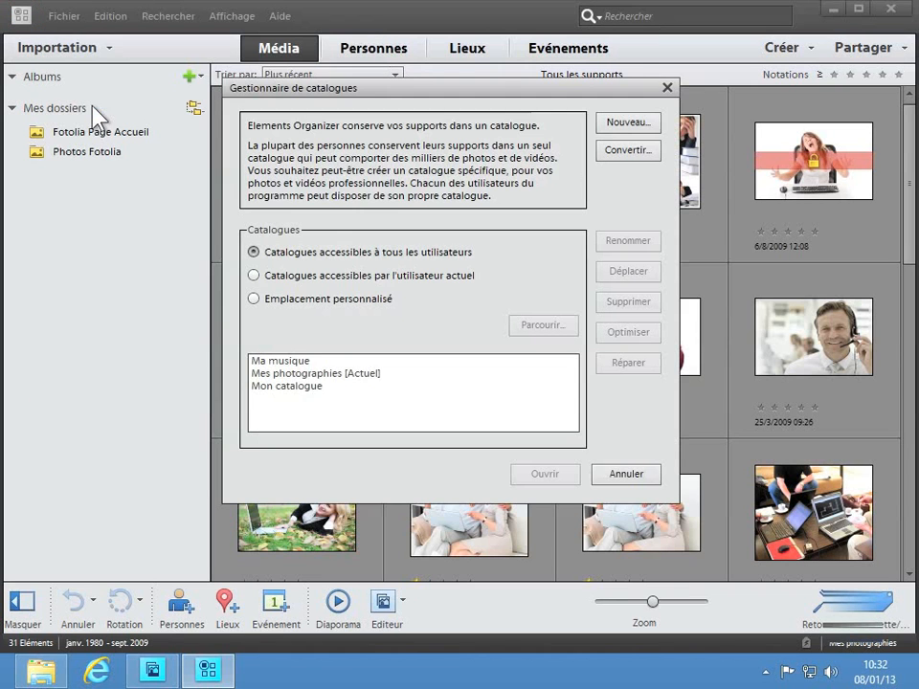
pyautogui.click(302, 362)
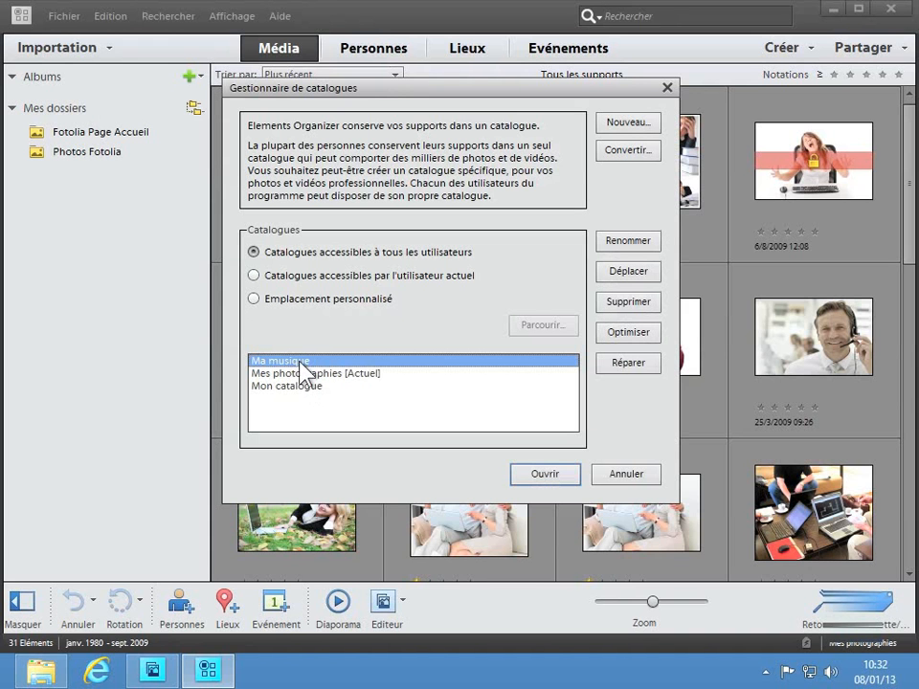
pyautogui.click(622, 247)
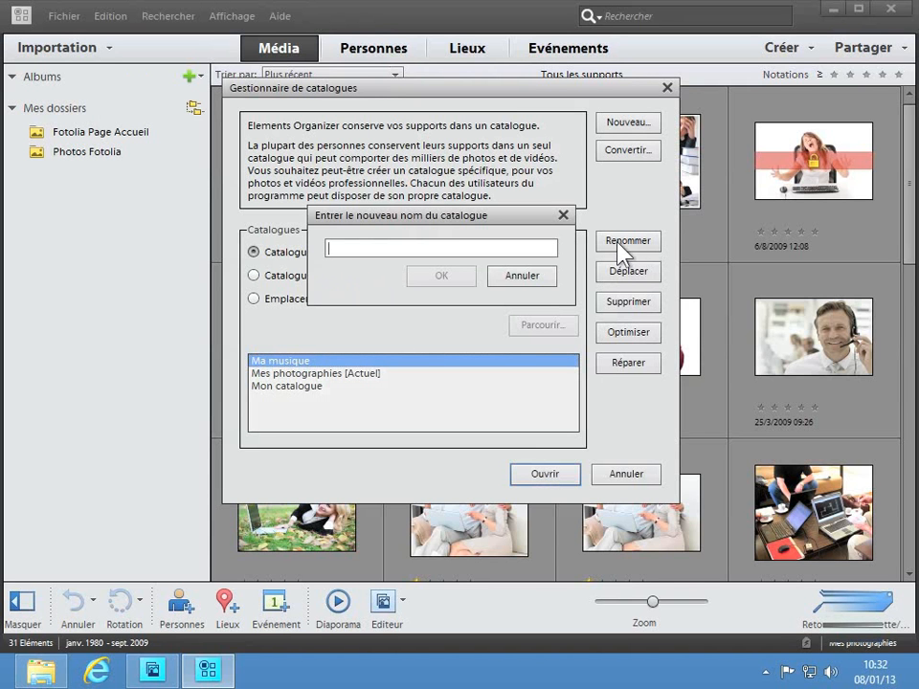
pyautogui.click(521, 275)
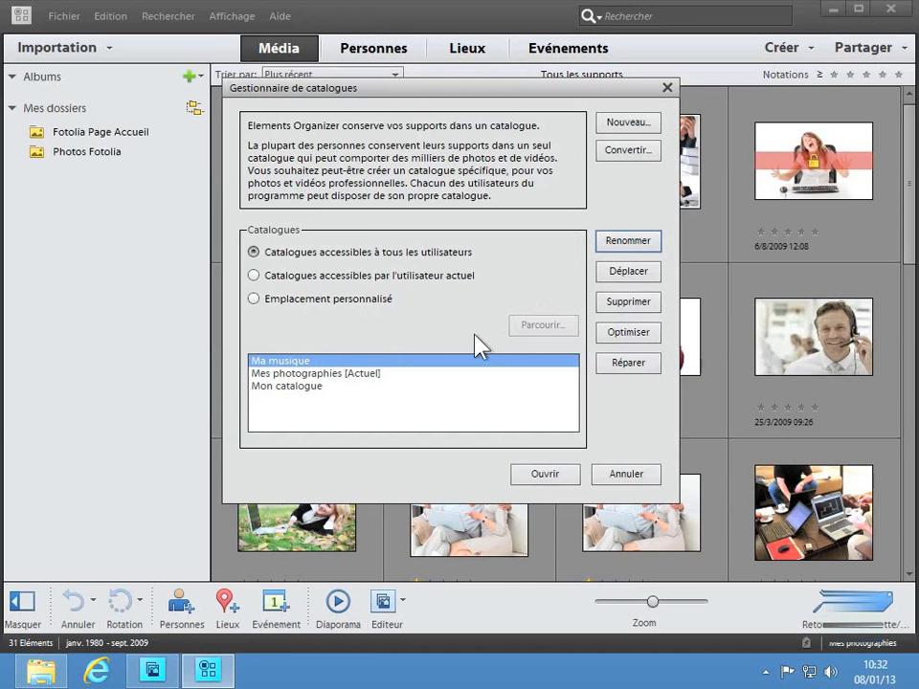
pyautogui.click(617, 306)
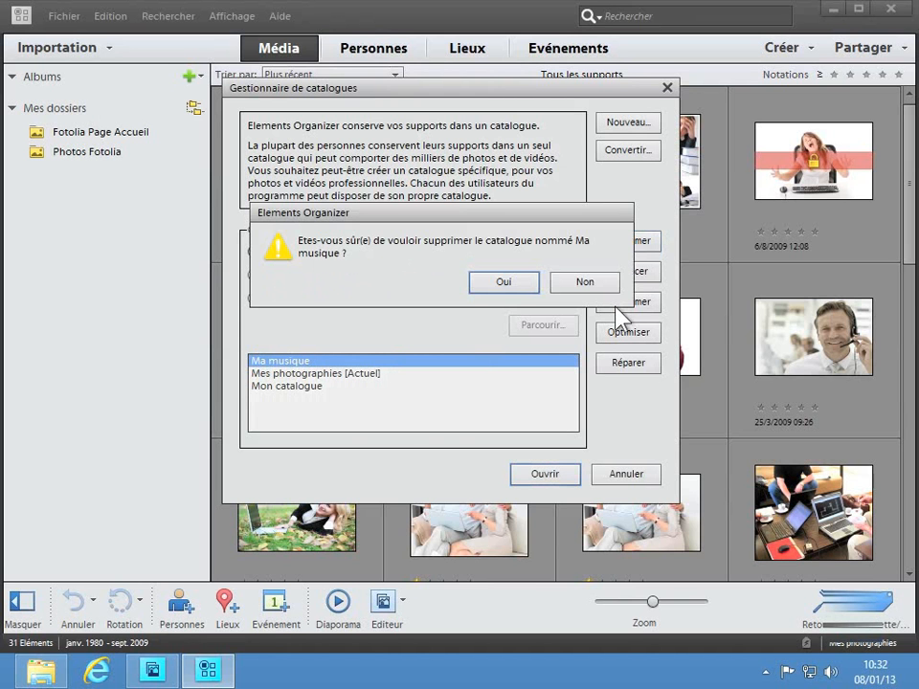
pyautogui.click(505, 285)
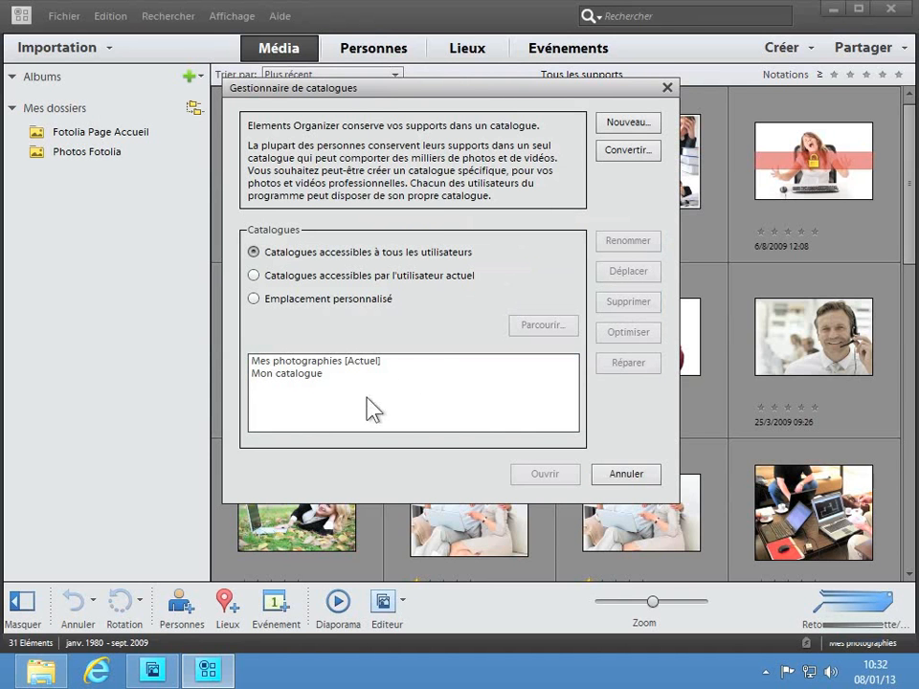
pyautogui.click(635, 475)
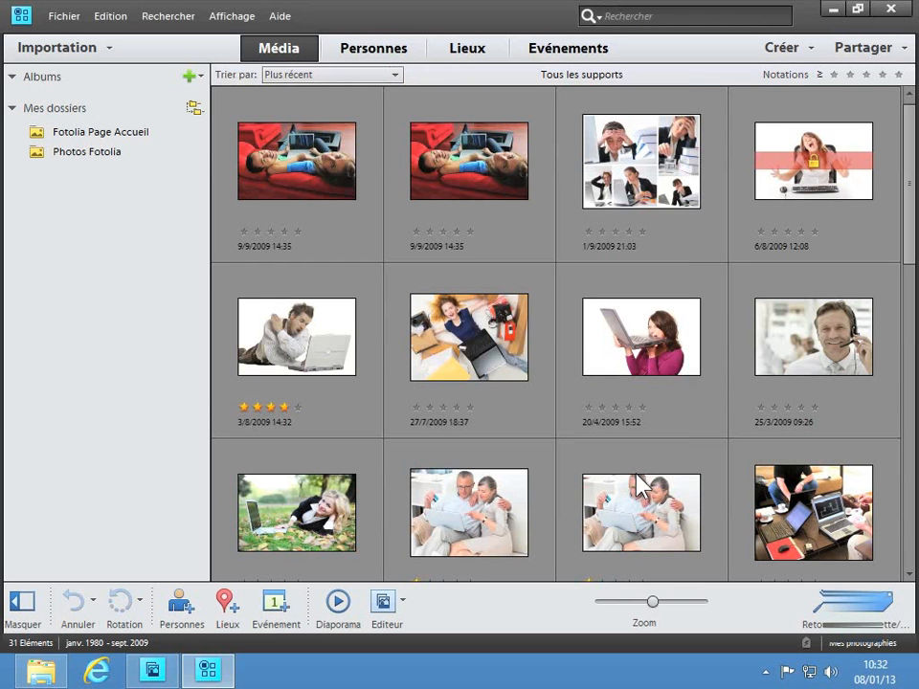